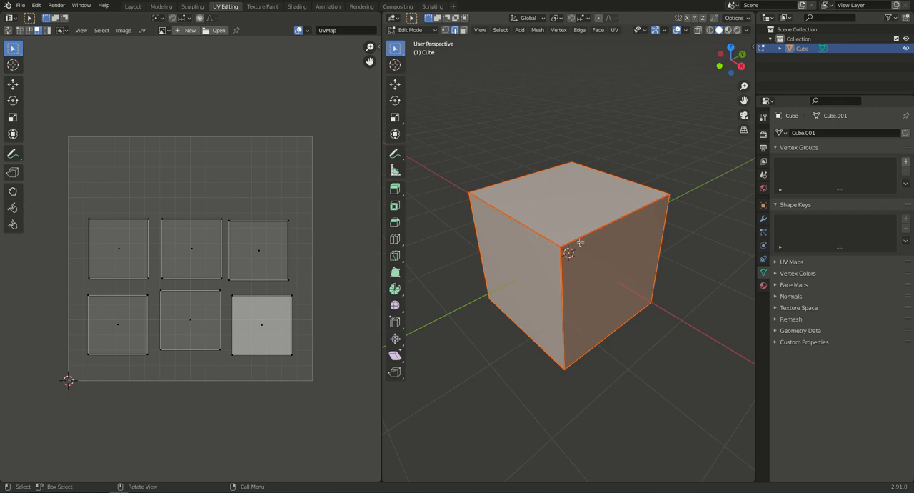
# - Clear the seams from all edges of the cube and deselect everything
pyautogui.moveTo(562, 342); pyautogui.dragTo(516, 307, button='middle')
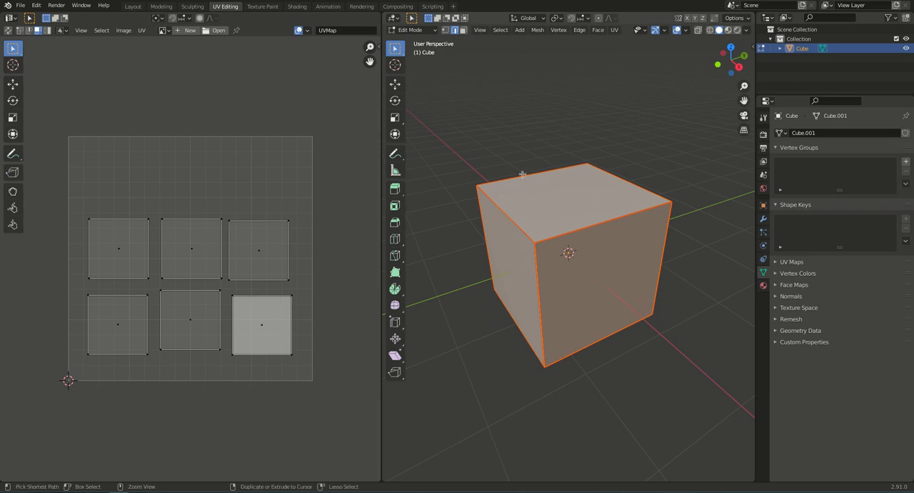
pyautogui.hotkey('ctrl', 'e')
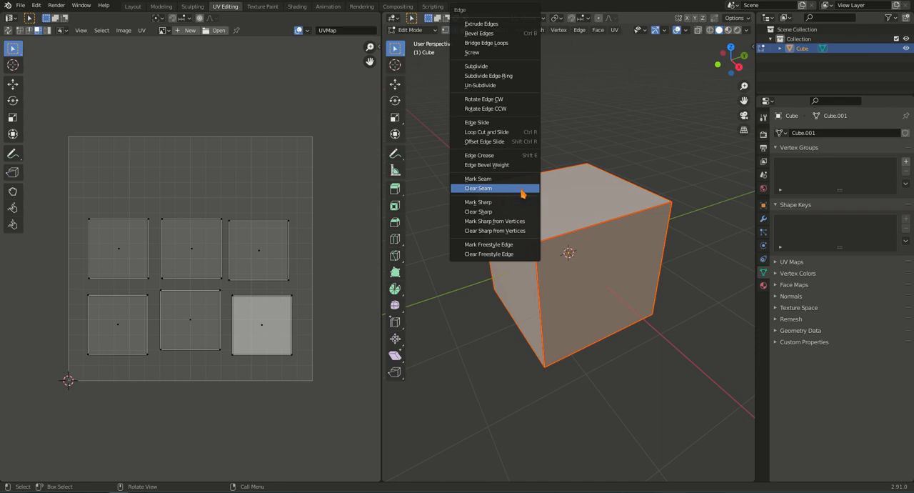
pyautogui.click(522, 190)
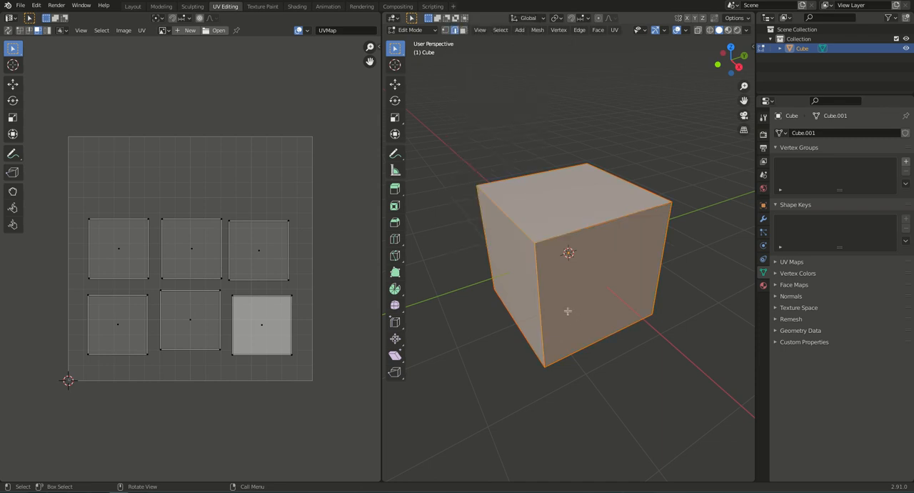
pyautogui.moveTo(561, 303); pyautogui.dragTo(521, 290, button='middle')
pyautogui.hotkey('alt', 'a')
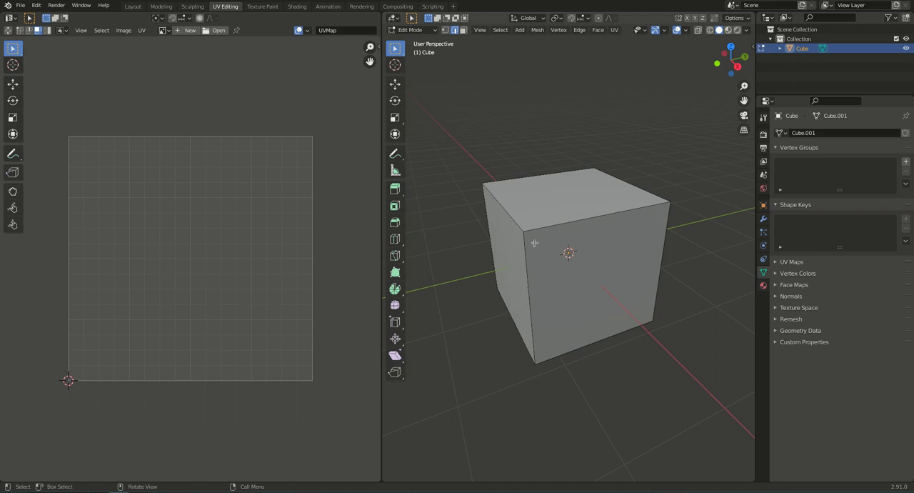
# - Mark the cube's four vertical edges, the two top edges parallel to X and the bottom edge of the +X face as seams
pyautogui.moveTo(519, 227)
pyautogui.mouseDown(button='middle')
pyautogui.moveTo(566, 238)
pyautogui.moveTo(635, 227)
pyautogui.moveTo(522, 183)
pyautogui.moveTo(530, 201)
pyautogui.moveTo(517, 229)
pyautogui.mouseUp(button='middle')
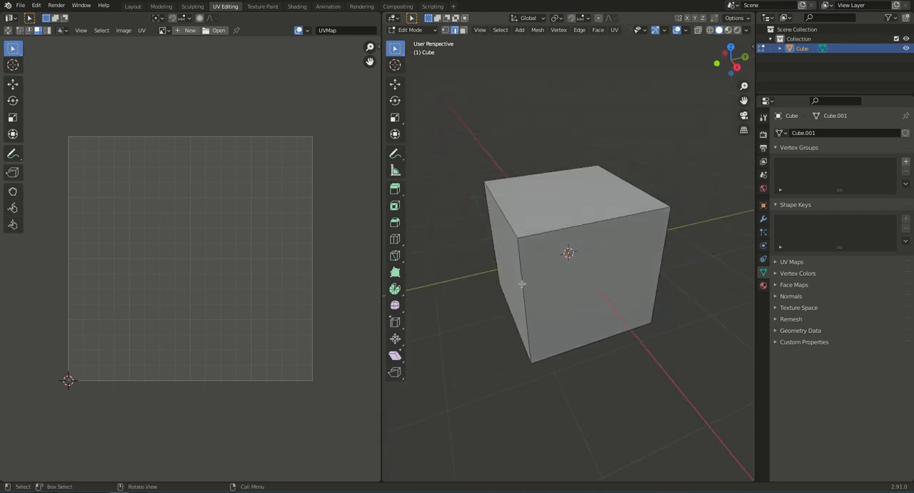
pyautogui.click(522, 283)
pyautogui.keyDown('shift'); pyautogui.click(588, 343); pyautogui.keyUp('shift')
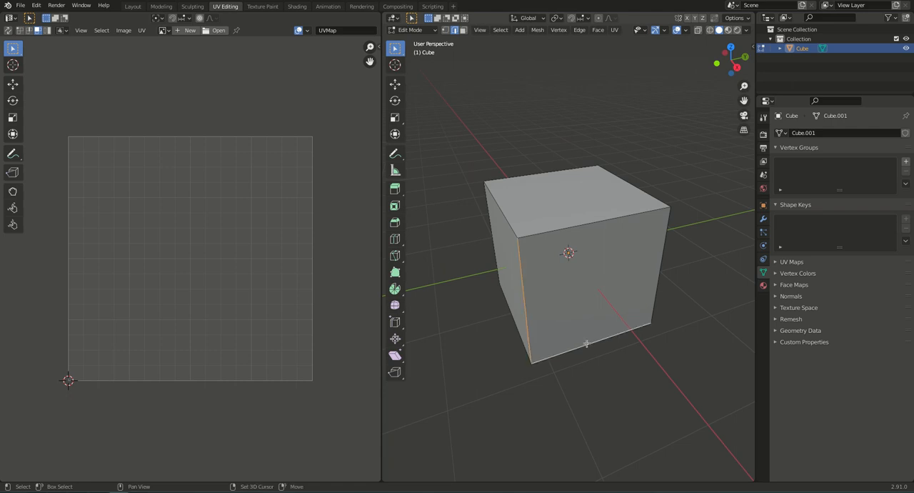
pyautogui.keyDown('shift'); pyautogui.click(662, 258); pyautogui.keyUp('shift')
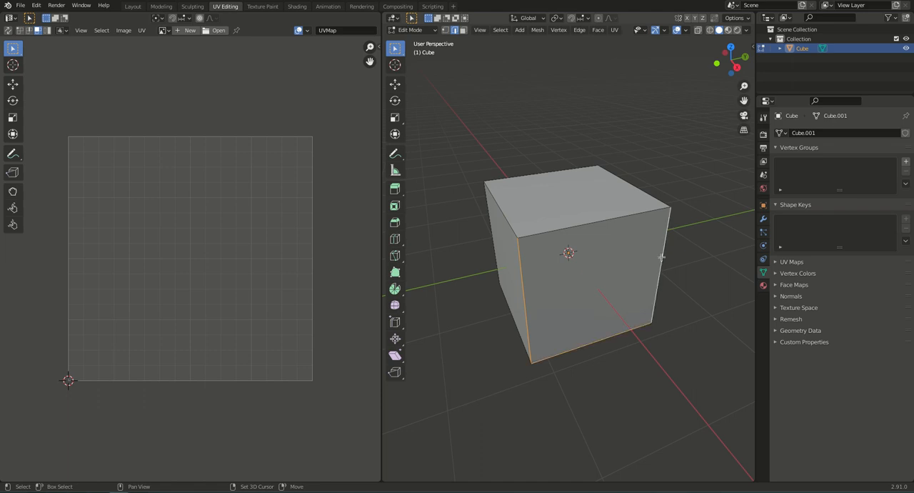
pyautogui.keyDown('shift'); pyautogui.click(506, 220); pyautogui.keyUp('shift')
pyautogui.keyDown('shift'); pyautogui.click(632, 187); pyautogui.keyUp('shift')
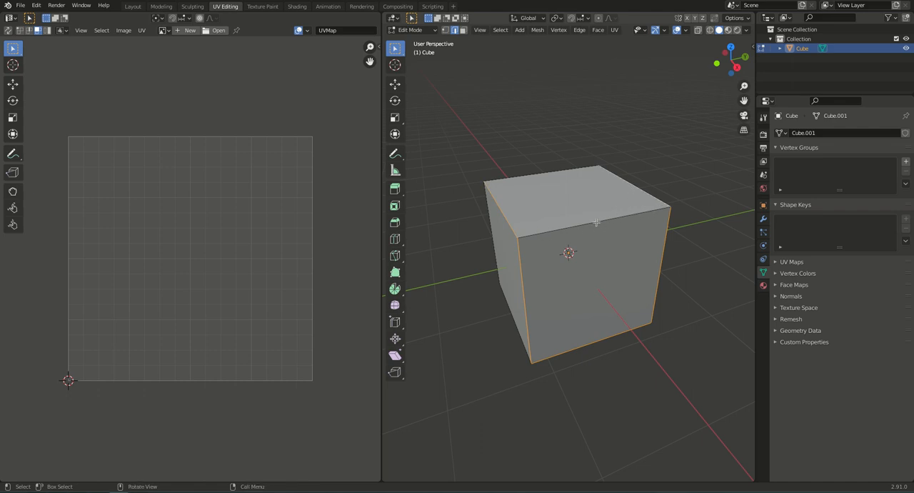
pyautogui.moveTo(510, 287); pyautogui.dragTo(651, 278, button='middle')
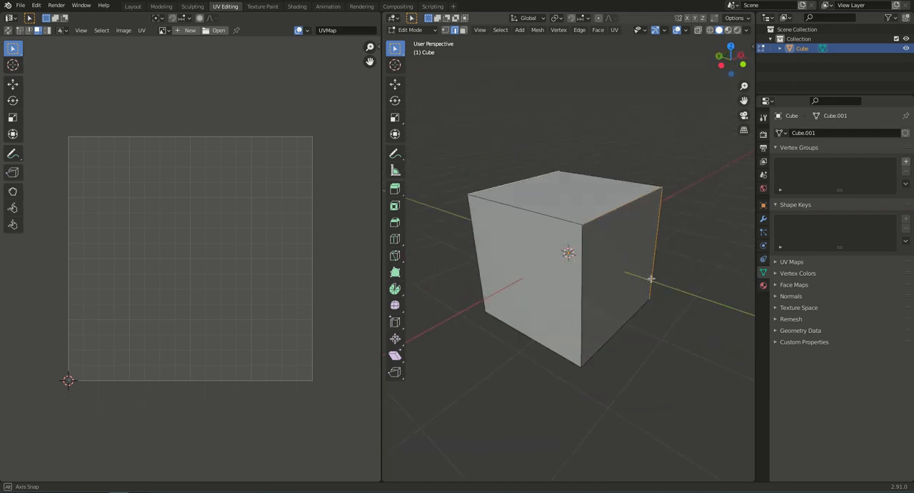
pyautogui.keyDown('shift'); pyautogui.click(582, 277); pyautogui.keyUp('shift')
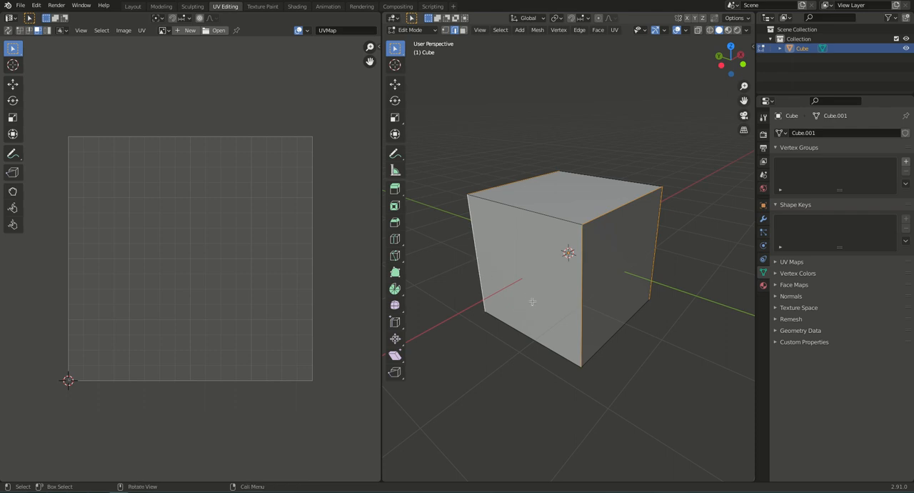
pyautogui.moveTo(530, 303); pyautogui.dragTo(579, 276, button='middle')
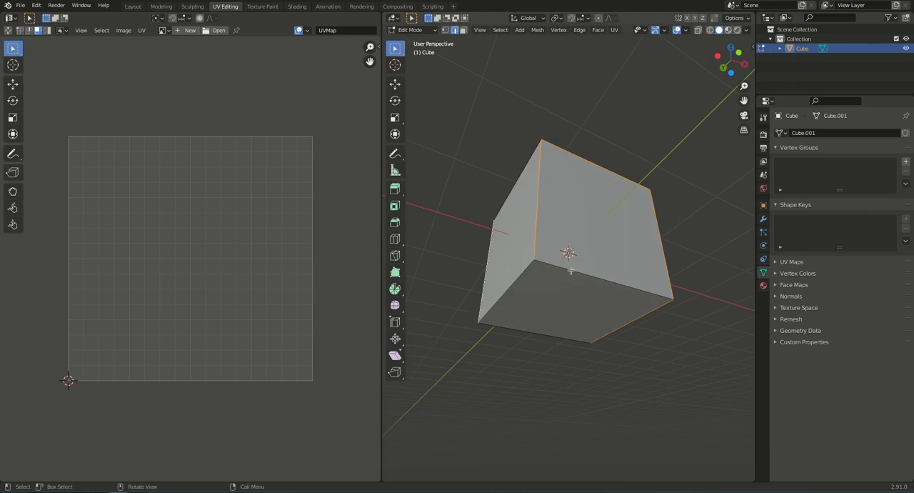
pyautogui.moveTo(527, 296); pyautogui.dragTo(650, 303, button='middle')
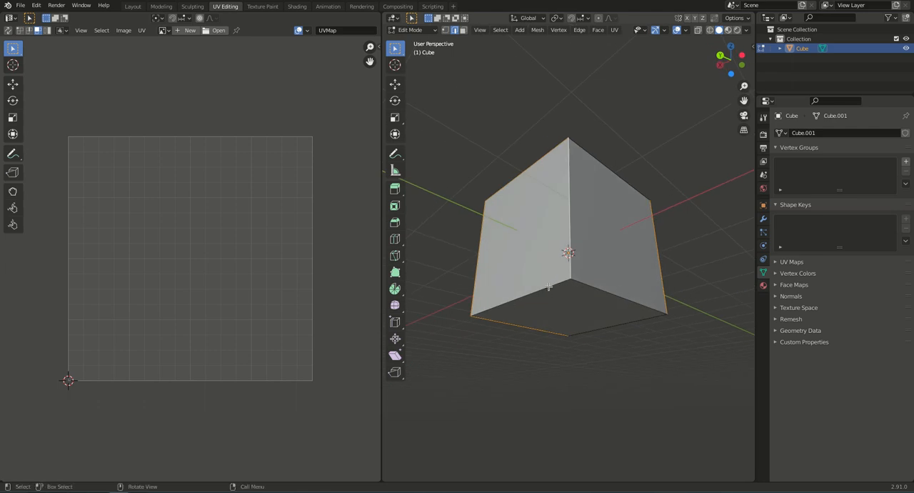
pyautogui.moveTo(629, 265); pyautogui.dragTo(530, 290, button='middle')
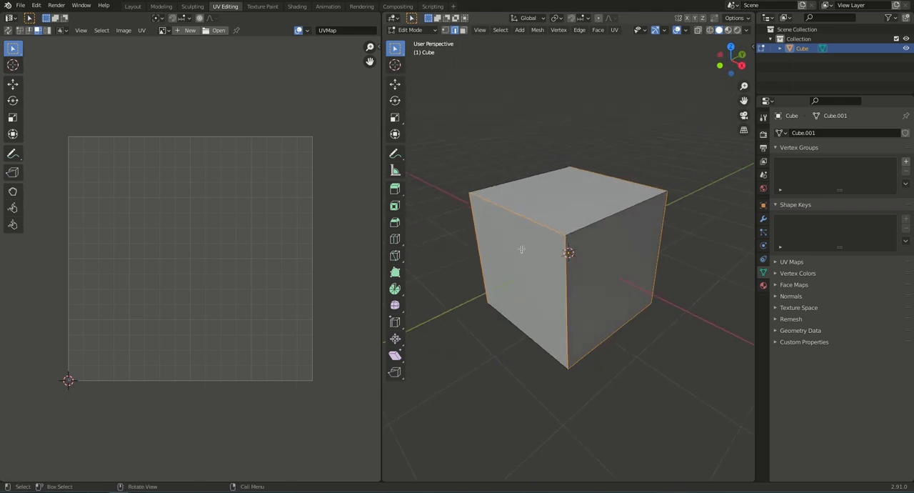
pyautogui.hotkey('ctrl', 'e')
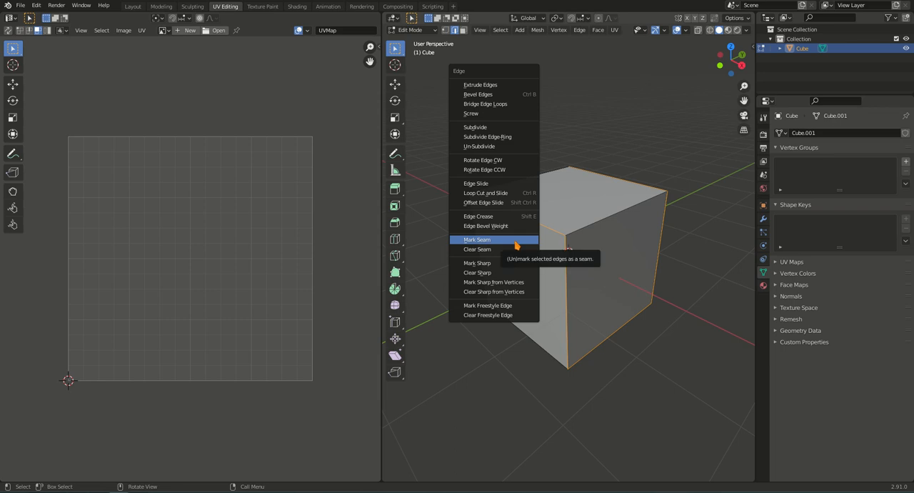
pyautogui.click(515, 243)
pyautogui.press('a')
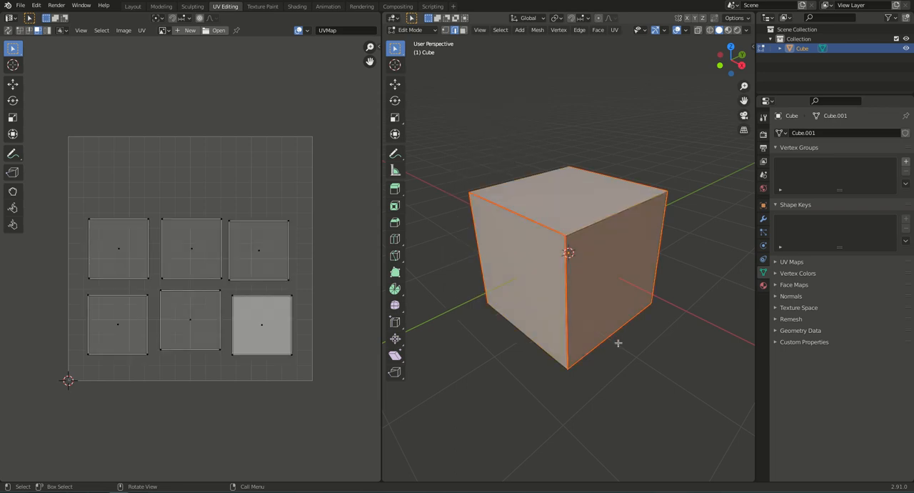
pyautogui.hotkey('alt', 'a')
pyautogui.moveTo(608, 275)
pyautogui.mouseDown(button='middle')
pyautogui.moveTo(629, 272)
pyautogui.moveTo(593, 282)
pyautogui.moveTo(603, 292)
pyautogui.moveTo(596, 278)
pyautogui.moveTo(607, 279)
pyautogui.mouseUp(button='middle')
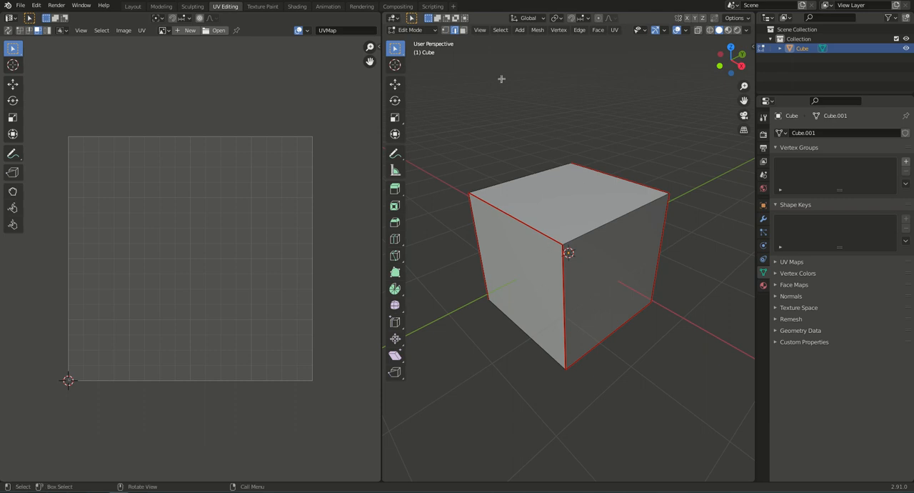
# - In face selection mode, select the cube's +X face and examine the seam layout around it from every side, including underneath
pyautogui.click(464, 31)
pyautogui.click(612, 276)
pyautogui.moveTo(646, 381); pyautogui.dragTo(619, 345, button='middle')
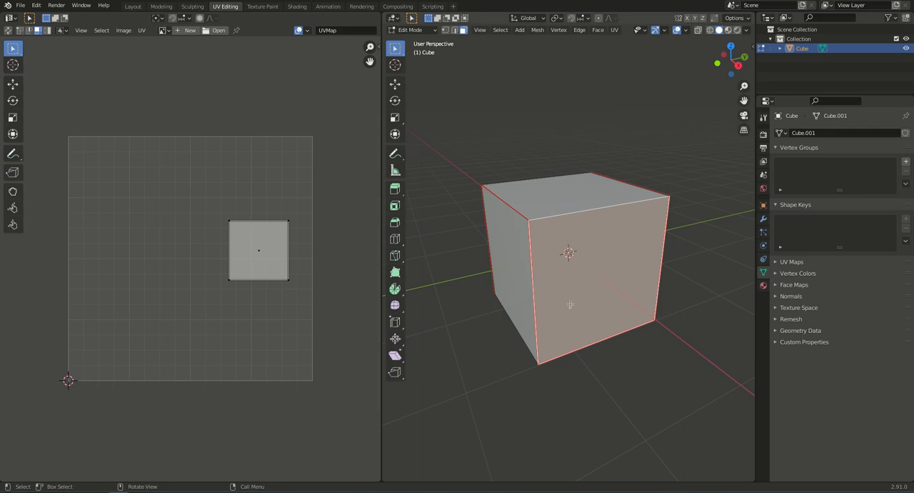
pyautogui.moveTo(558, 325); pyautogui.dragTo(583, 299, button='middle')
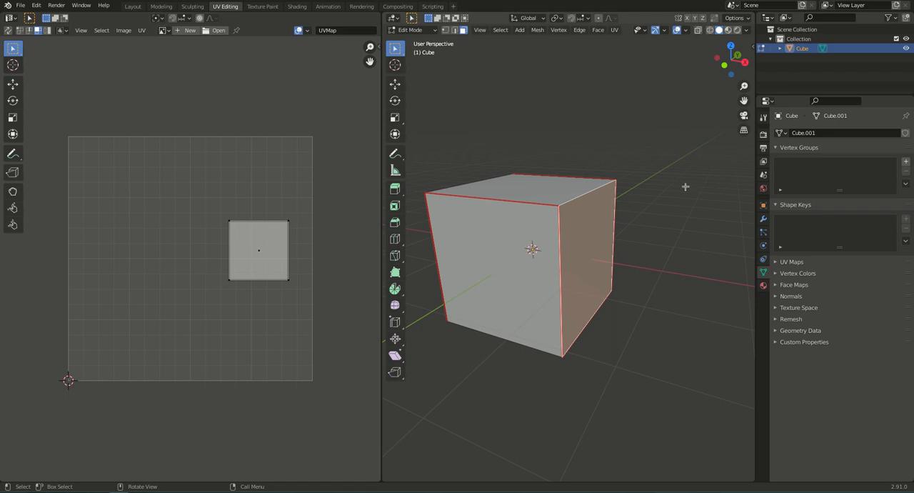
pyautogui.moveTo(554, 184); pyautogui.dragTo(545, 238, button='middle')
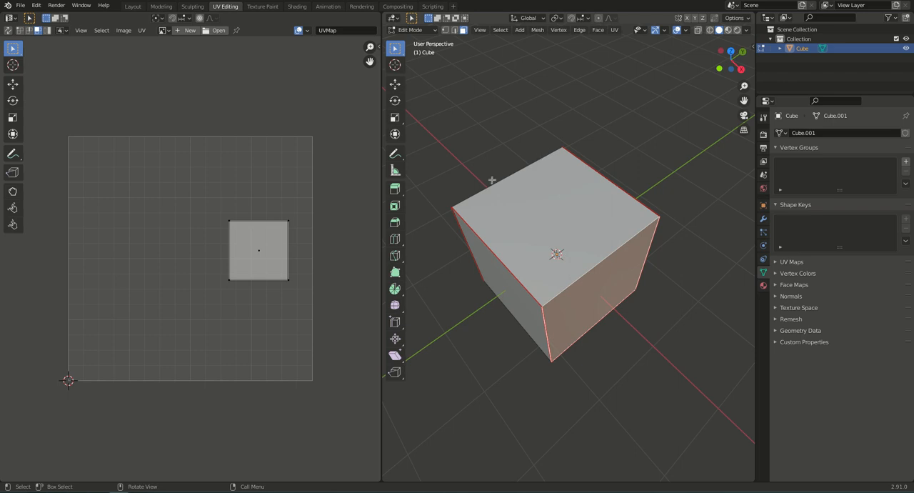
pyautogui.moveTo(510, 200); pyautogui.dragTo(602, 212, button='middle')
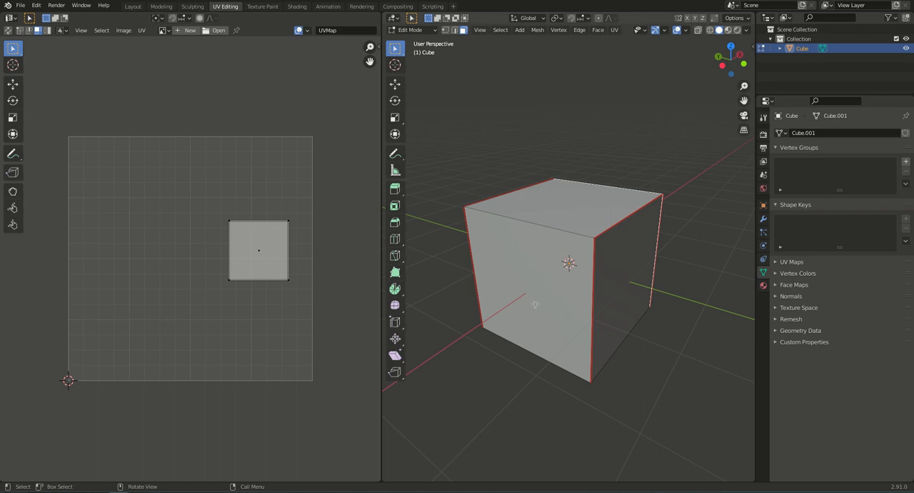
pyautogui.moveTo(557, 325); pyautogui.dragTo(547, 230, button='middle')
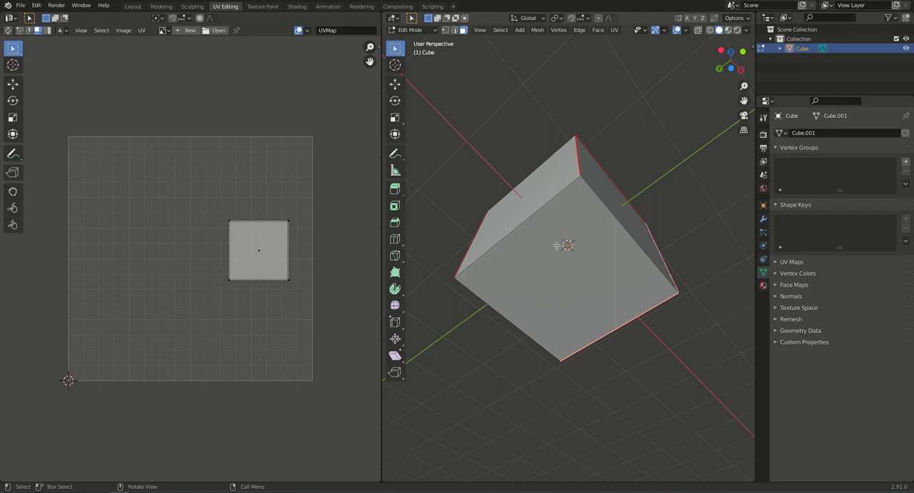
pyautogui.moveTo(575, 257); pyautogui.dragTo(559, 258, button='middle')
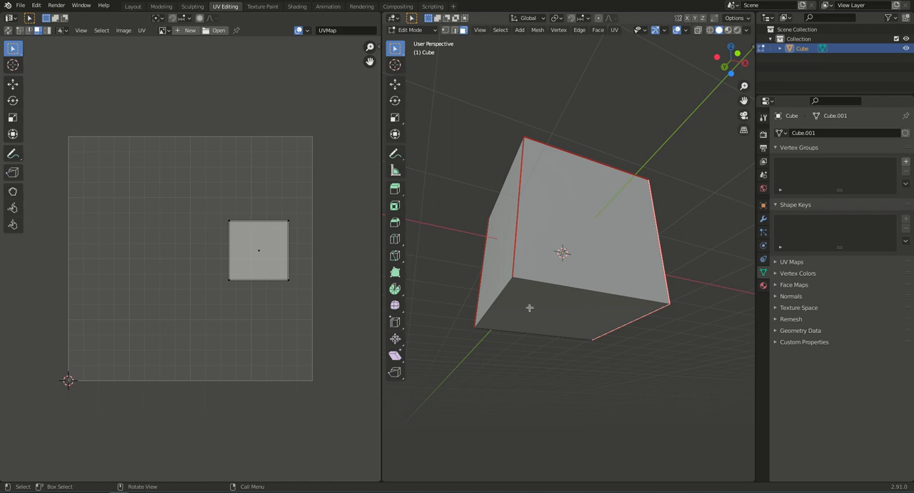
pyautogui.moveTo(508, 274); pyautogui.dragTo(712, 261, button='middle')
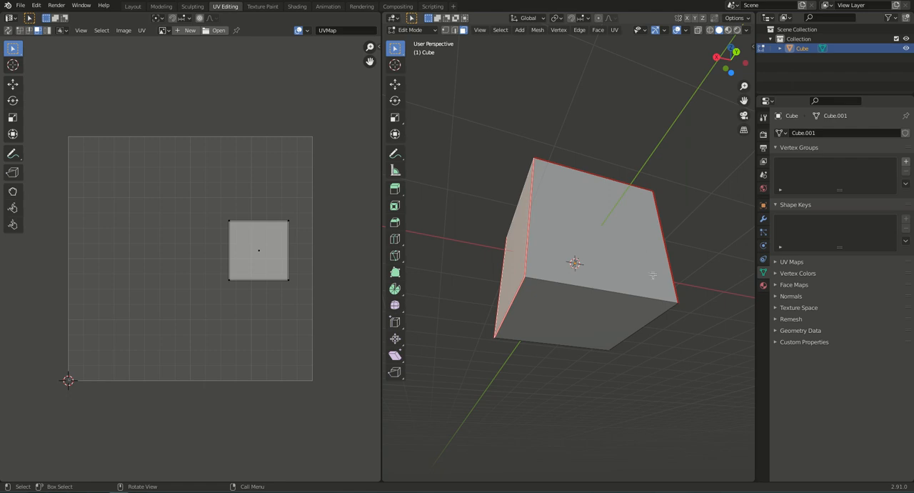
pyautogui.moveTo(629, 267); pyautogui.dragTo(571, 301, button='middle')
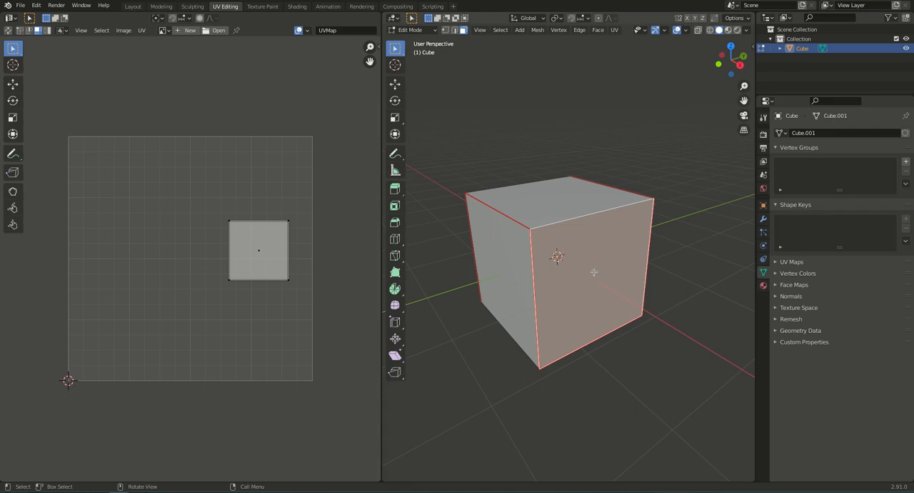
# - Unwrap all faces of the cube along the marked seams and review the unwrap settings
pyautogui.press('a')
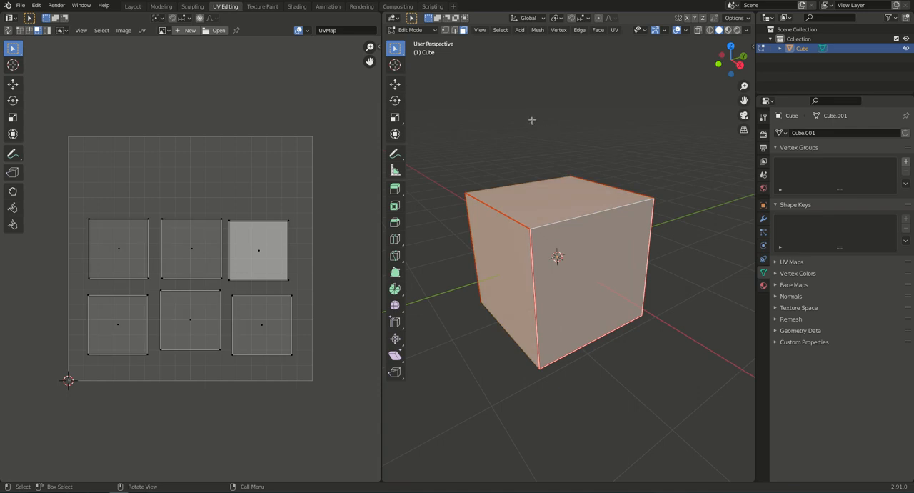
pyautogui.press('u')
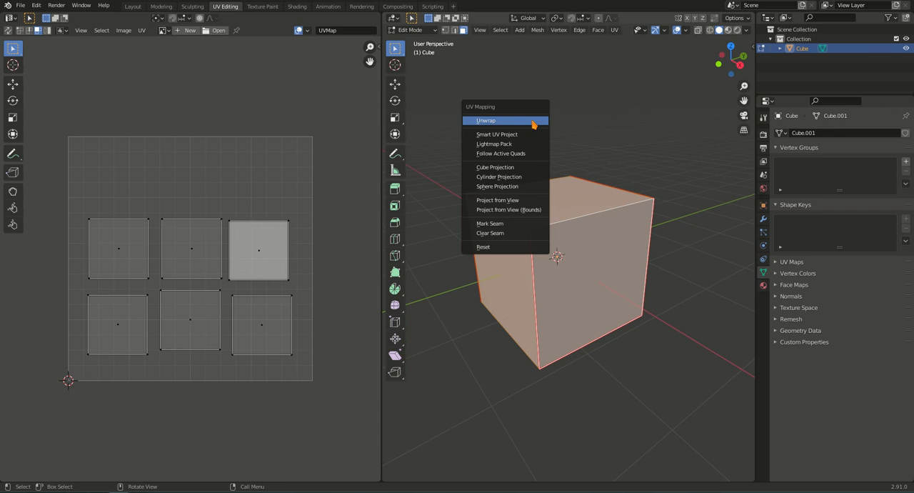
pyautogui.click(533, 122)
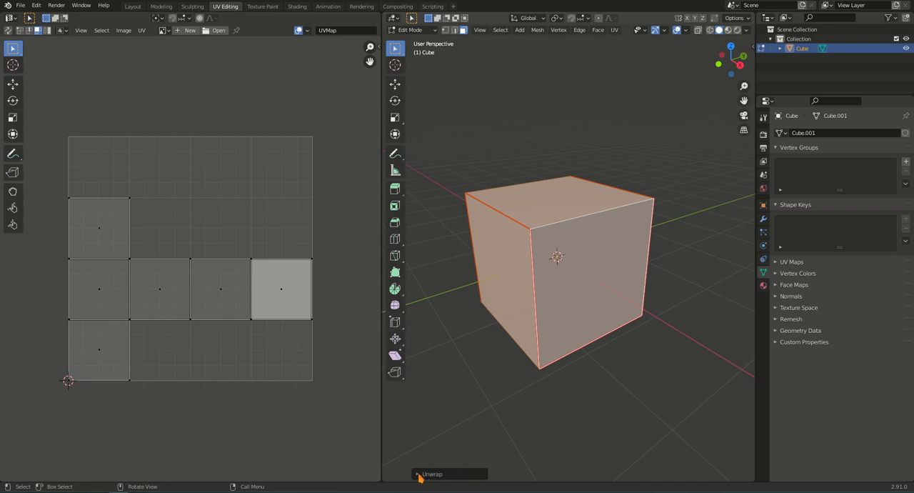
pyautogui.click(418, 475)
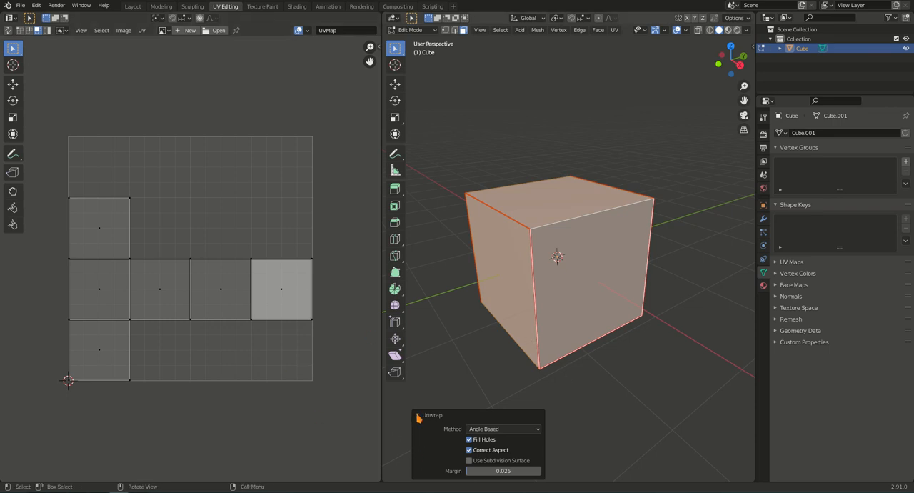
pyautogui.click(419, 416)
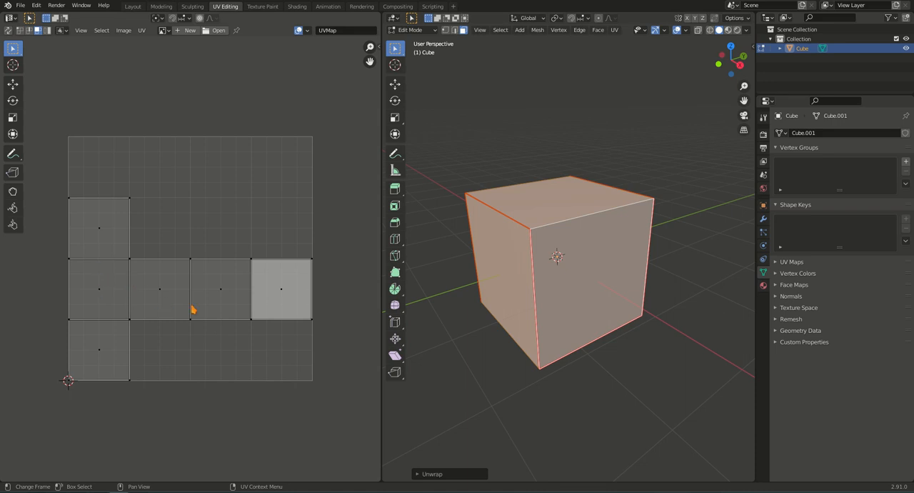
# - Try moving individual UV faces in the layout's horizontal row to test how they are joined, cancelling each move
pyautogui.click(284, 296)
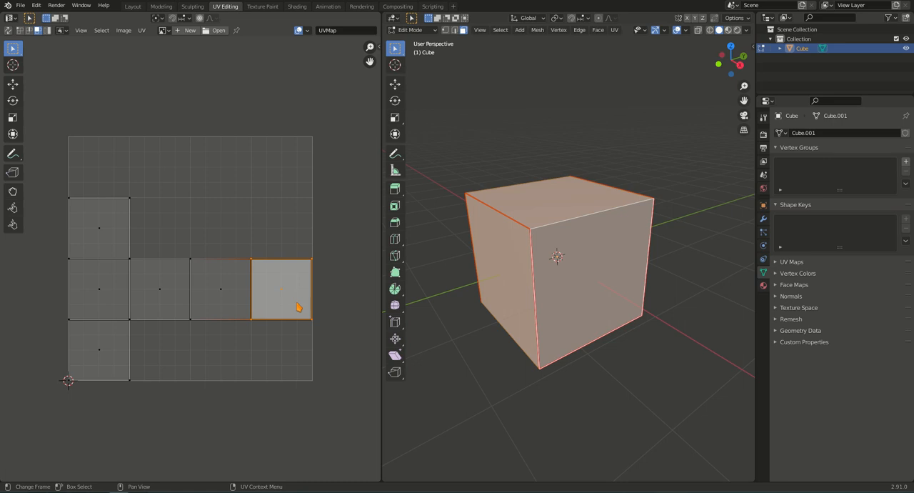
pyautogui.press('g')
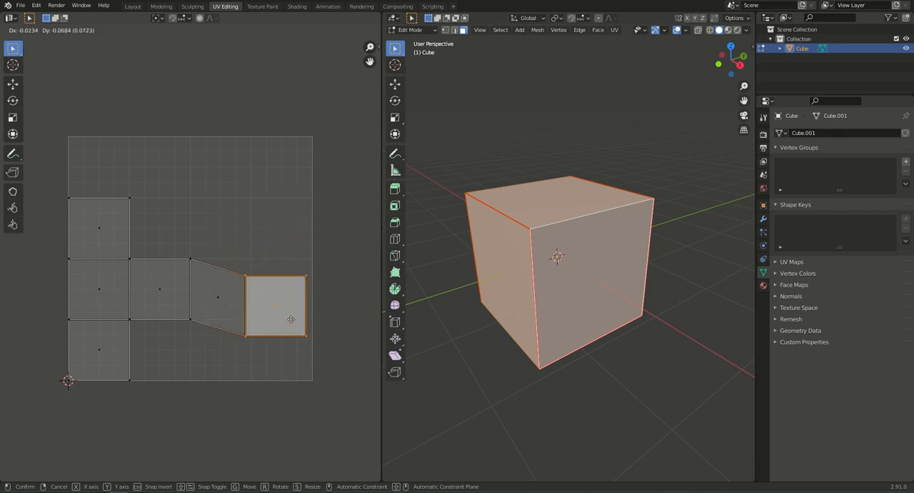
pyautogui.keyDown('ctrl'); pyautogui.click(290, 319); pyautogui.keyUp('ctrl')
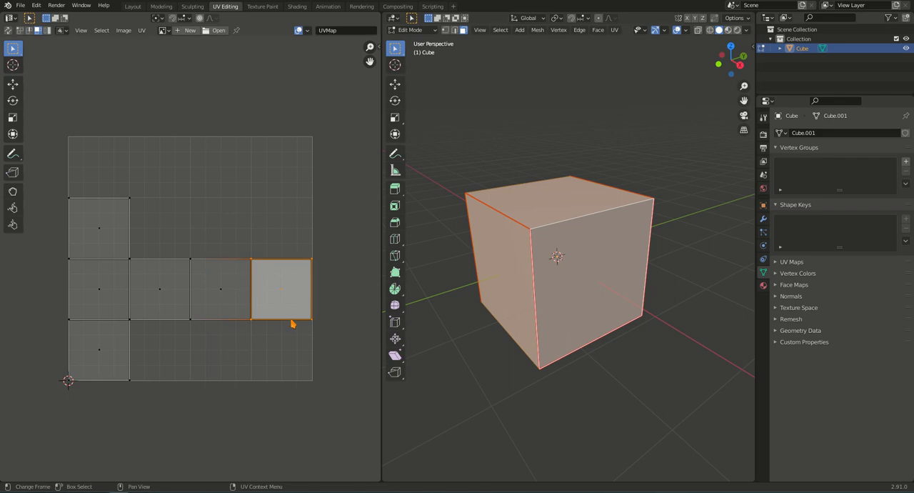
pyautogui.click(221, 297)
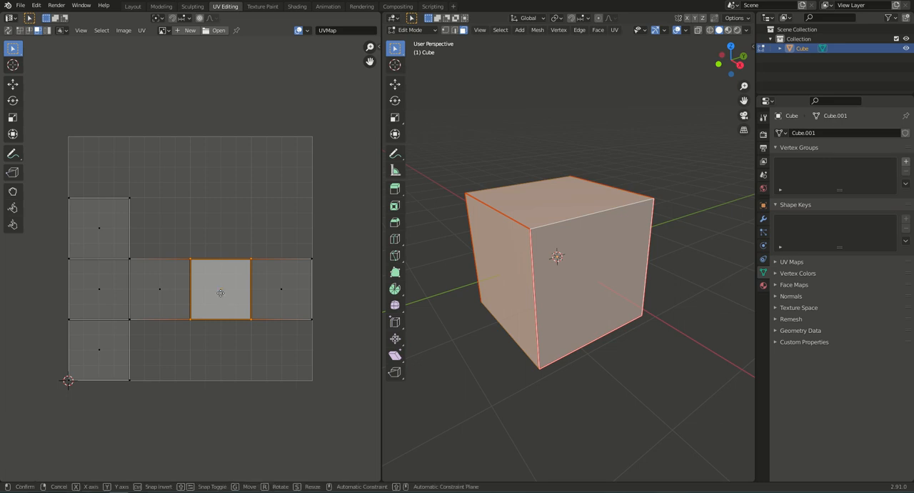
pyautogui.press('g')
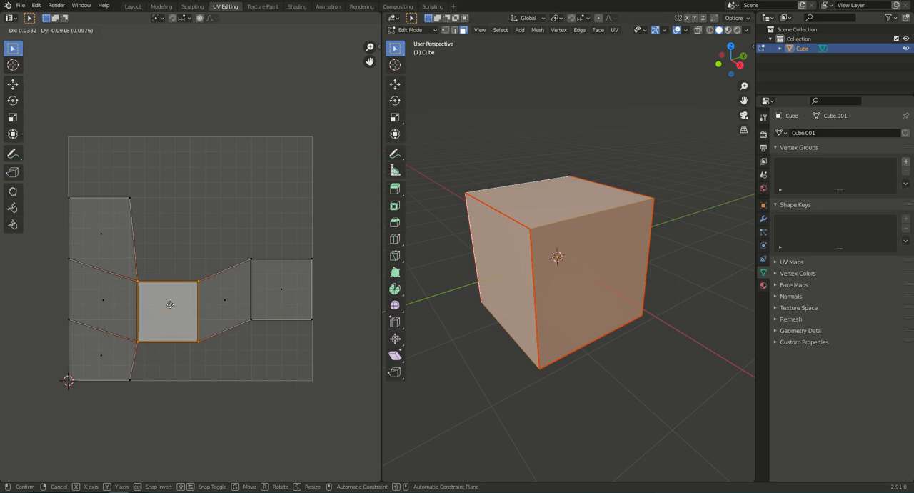
pyautogui.click(160, 287)
# - Try moving the lowest, middle and uppermost UV faces of the vertical column one by one, cancelling each move
pyautogui.click(102, 357)
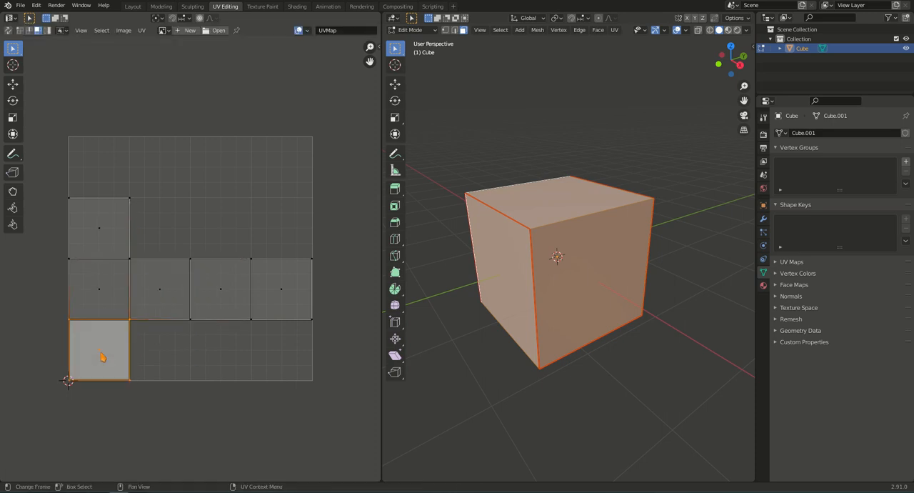
pyautogui.press('g')
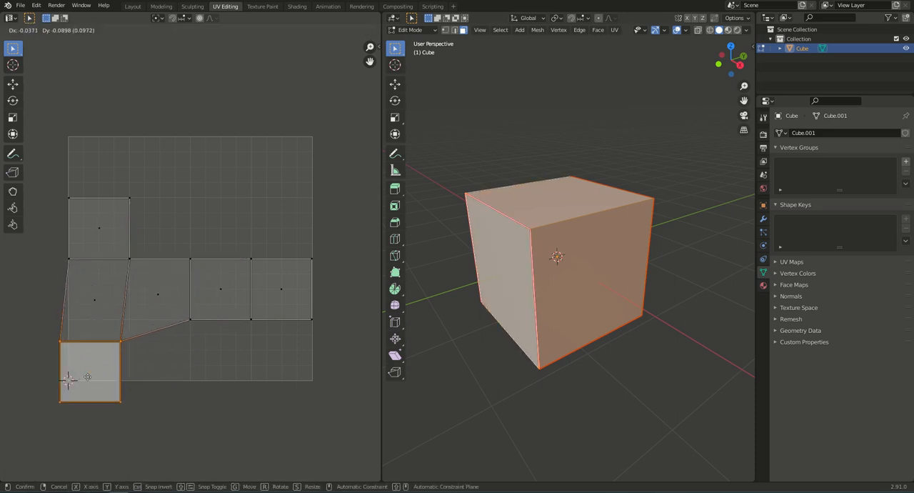
pyautogui.press('Escape')
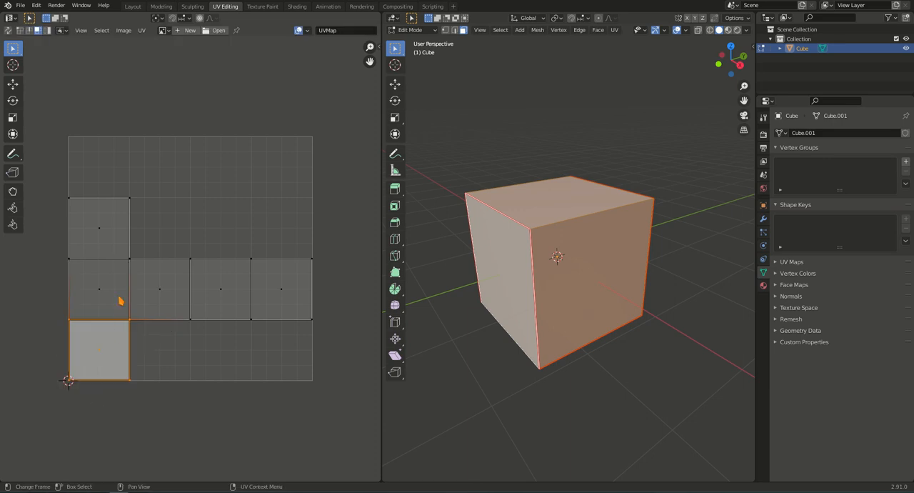
pyautogui.click(115, 299)
pyautogui.press('g')
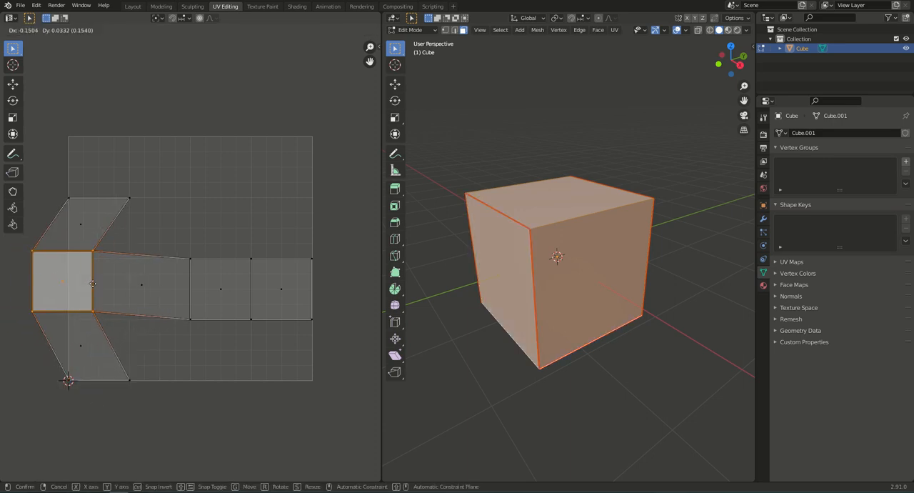
pyautogui.press('Escape')
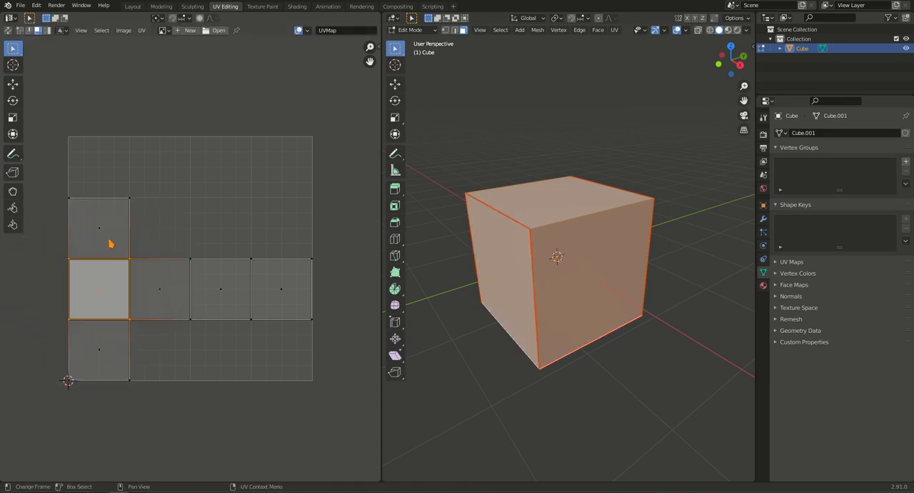
pyautogui.click(109, 243)
pyautogui.press('g')
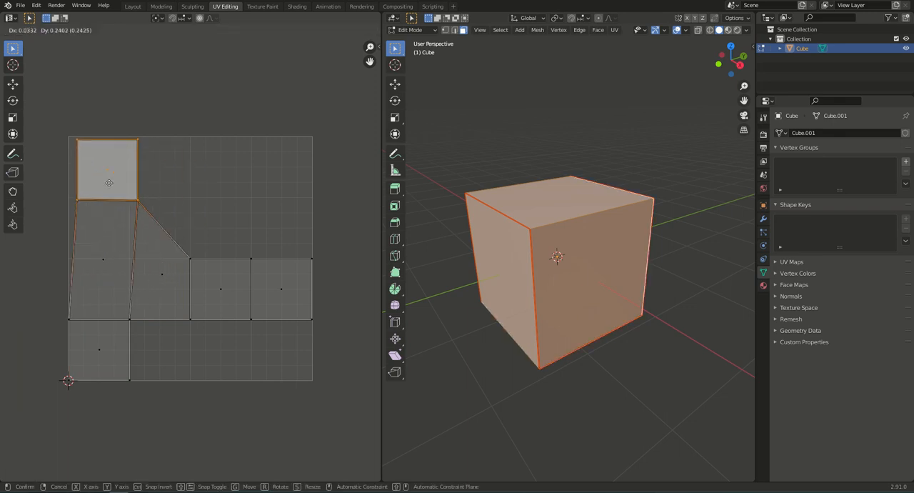
pyautogui.press('Escape')
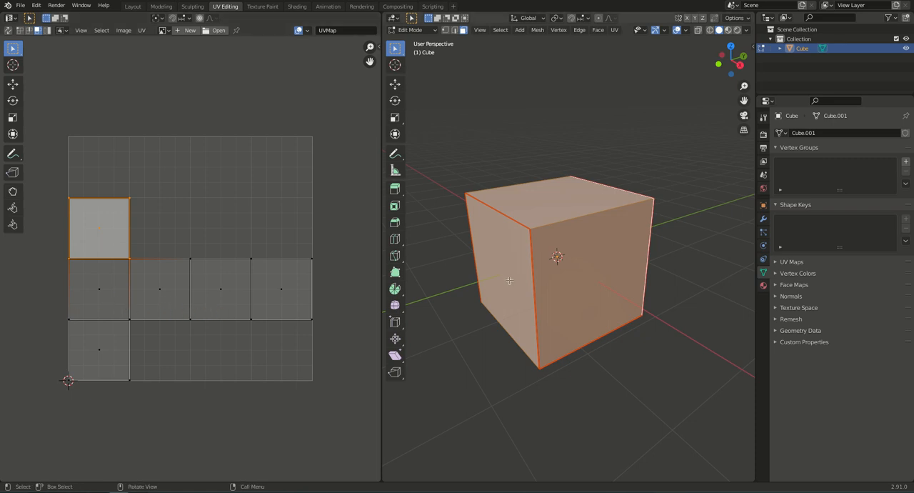
# - Examine the cube's seams from underneath and from above, and deselect and reselect all of its faces
pyautogui.moveTo(573, 308); pyautogui.dragTo(683, 230, button='middle')
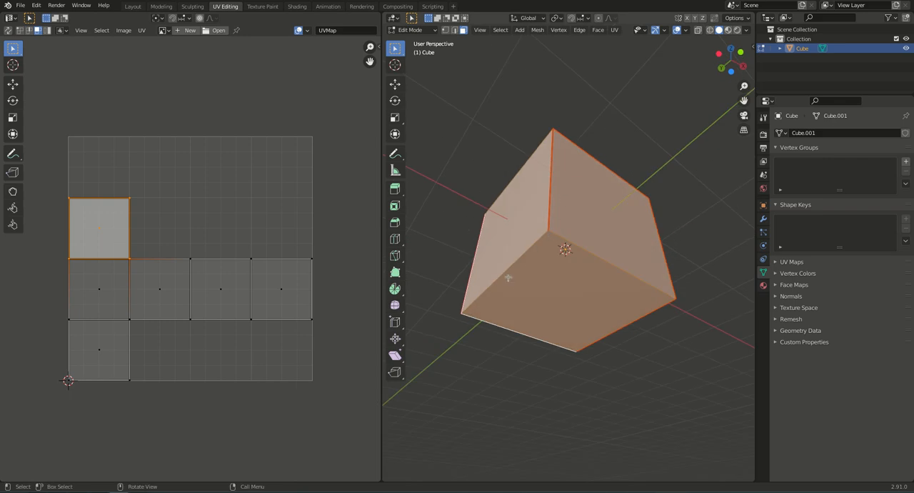
pyautogui.moveTo(568, 226); pyautogui.dragTo(547, 238, button='middle')
pyautogui.hotkey('alt', 'a')
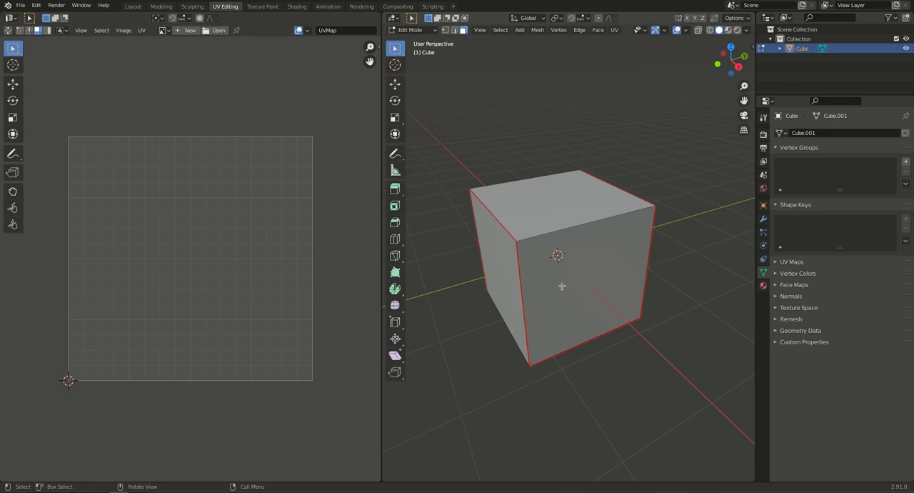
pyautogui.press('a')
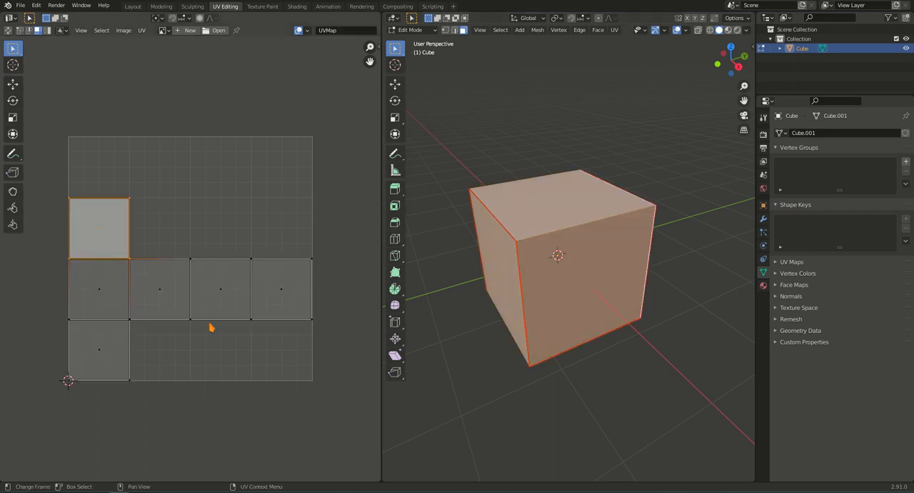
# - Select UV faces one at a time, from the vertical column's middle and lowest faces along the row to its far end
pyautogui.click(101, 289)
pyautogui.click(99, 348)
pyautogui.click(148, 302)
pyautogui.click(223, 303)
pyautogui.click(263, 300)
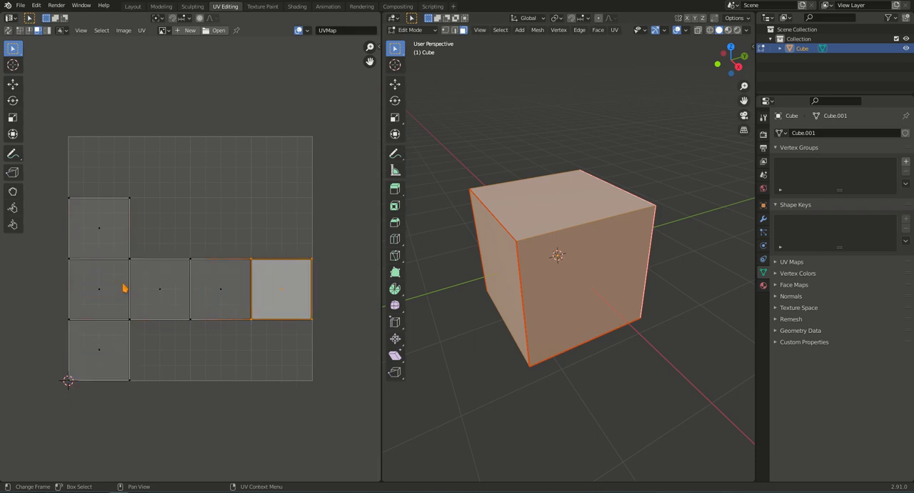
# - Switch to island UV selection mode, select the cube's whole UV island and try moving it, cancelling the move
pyautogui.click(49, 30)
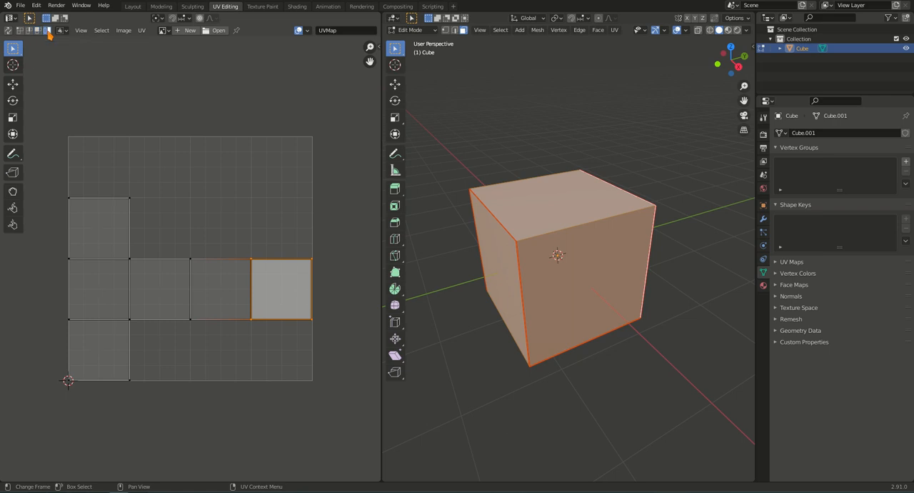
pyautogui.keyDown('shift'); pyautogui.click(196, 323); pyautogui.keyUp('shift')
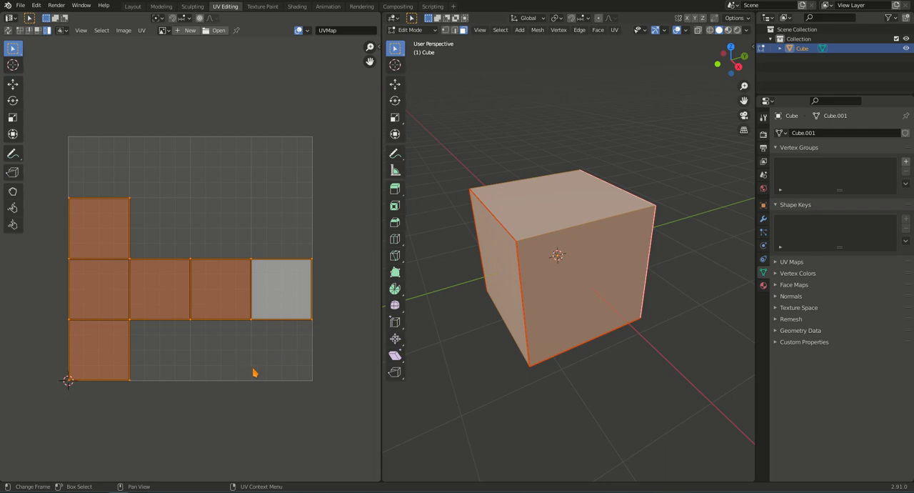
pyautogui.press('g')
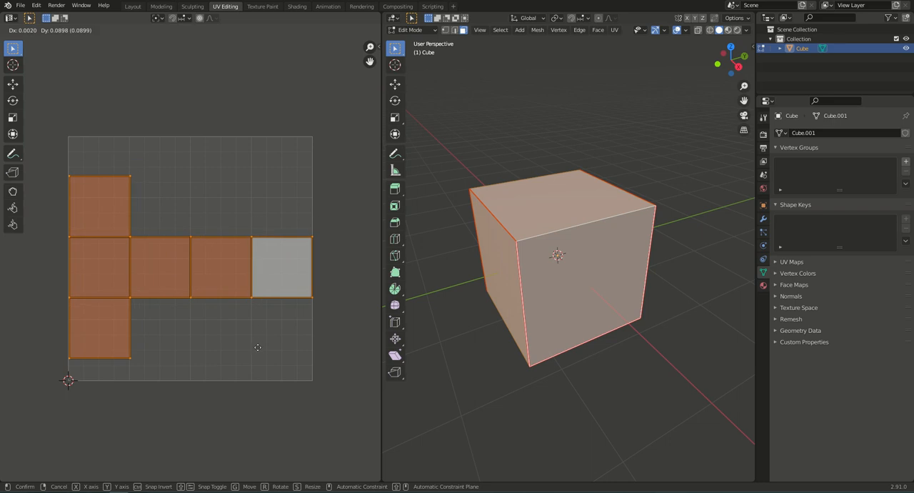
pyautogui.rightClick(257, 353)
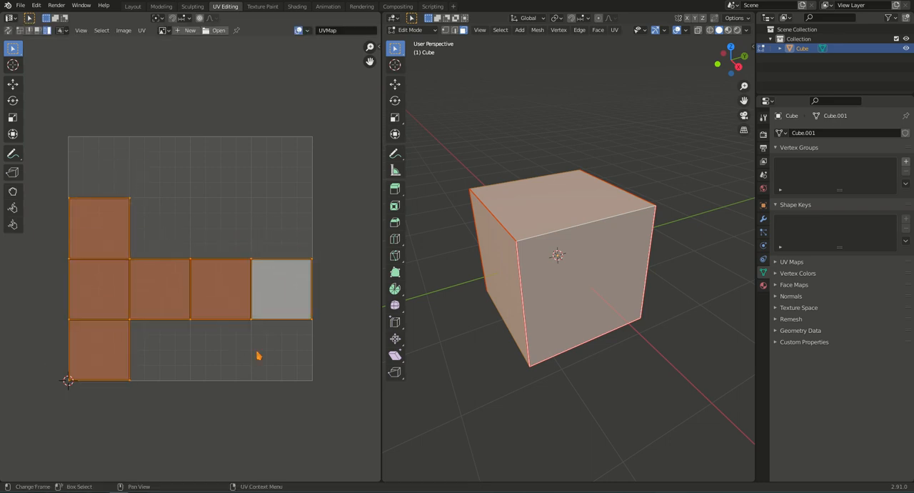